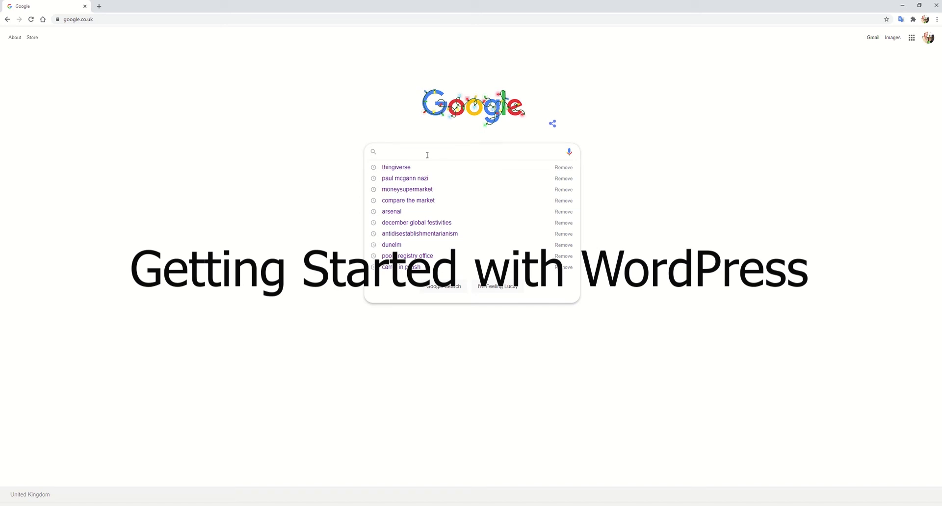
- Search Google for "wordpress" and open the WordPress.com website from the results
type("word")
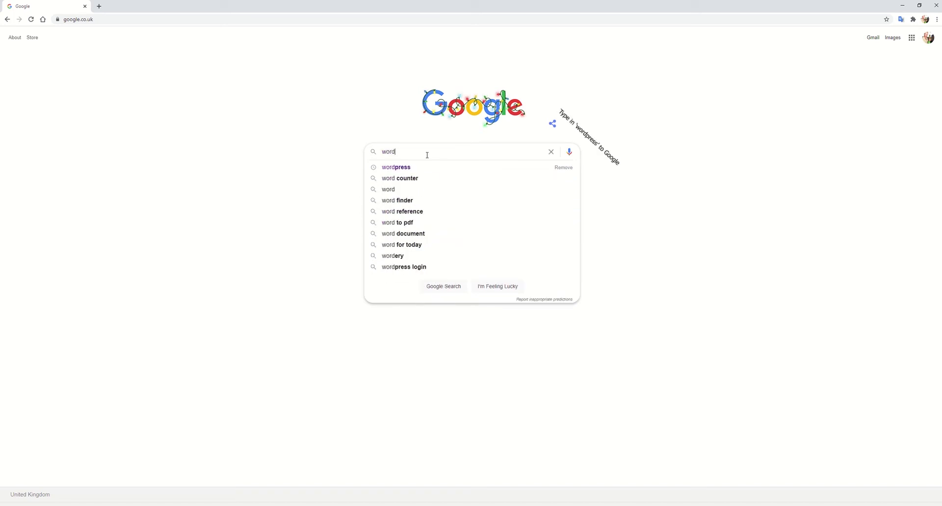
key("Down")
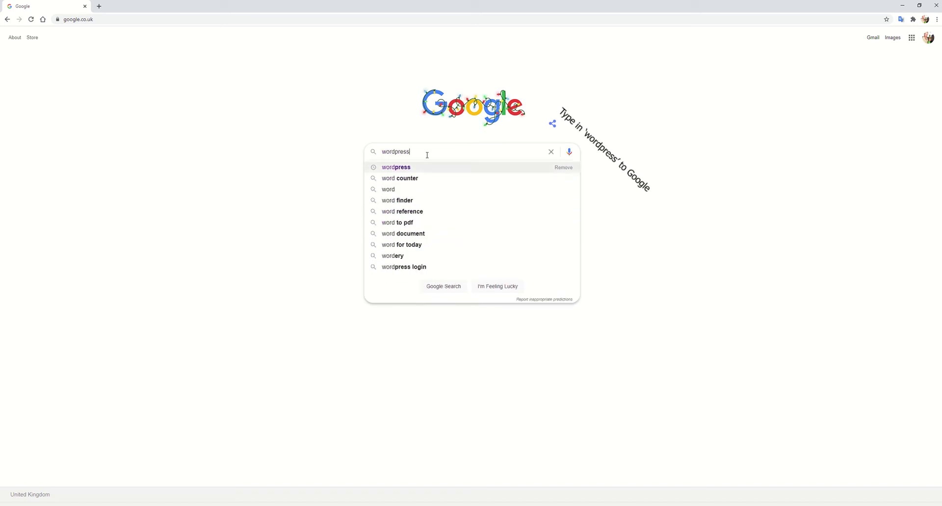
key("Return")
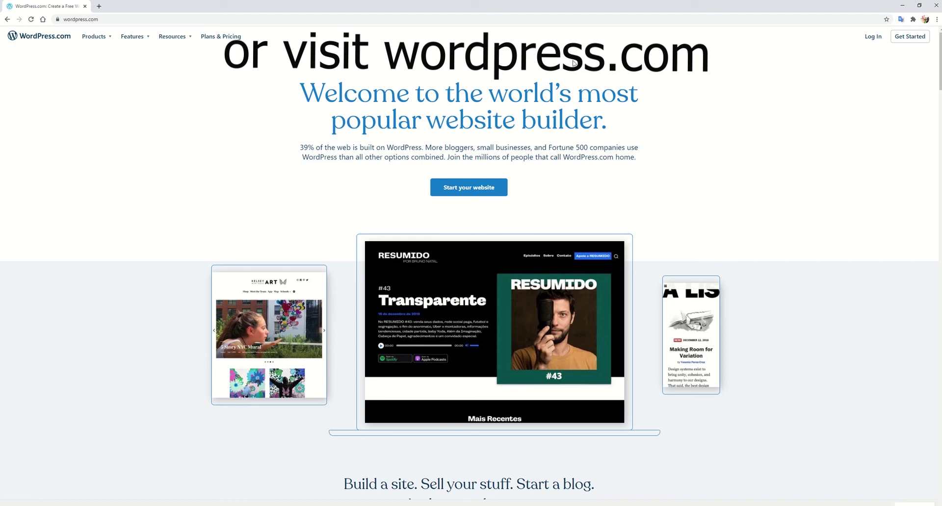
left_click(83, 18)
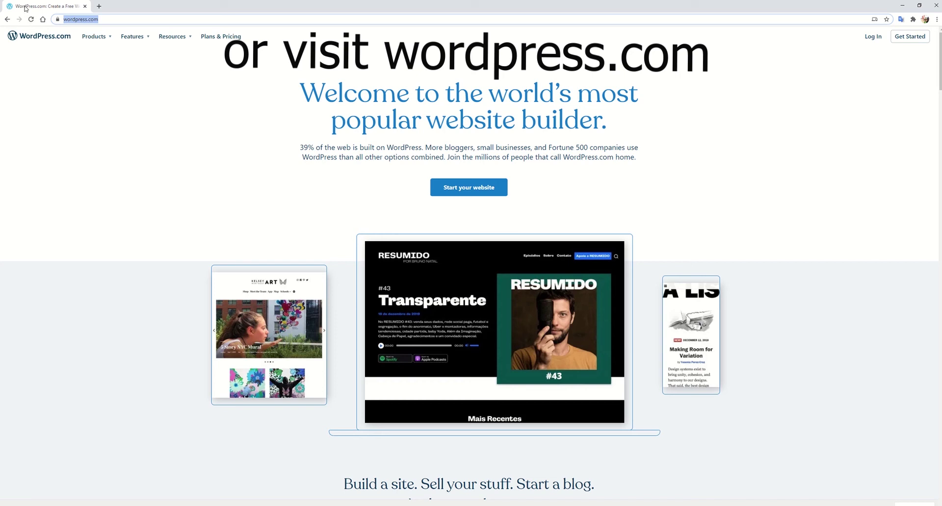
left_click(7, 20)
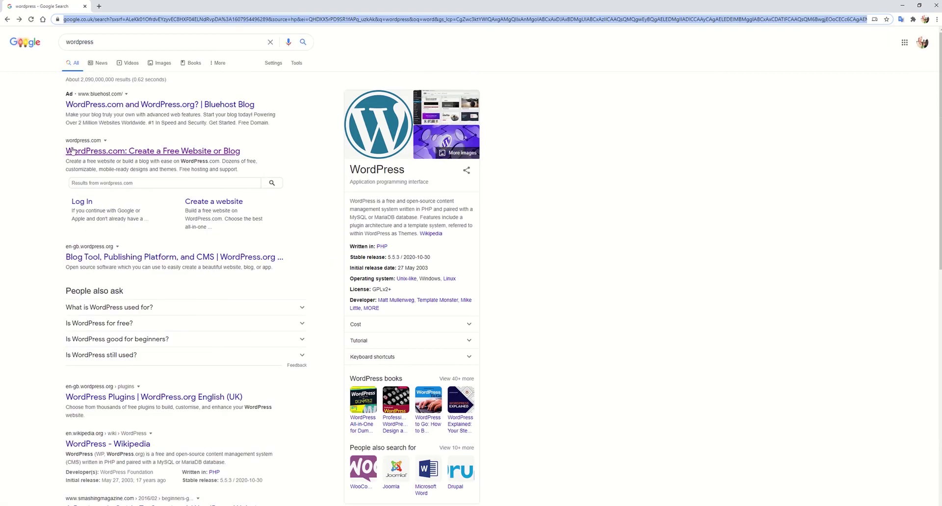
left_click(155, 152)
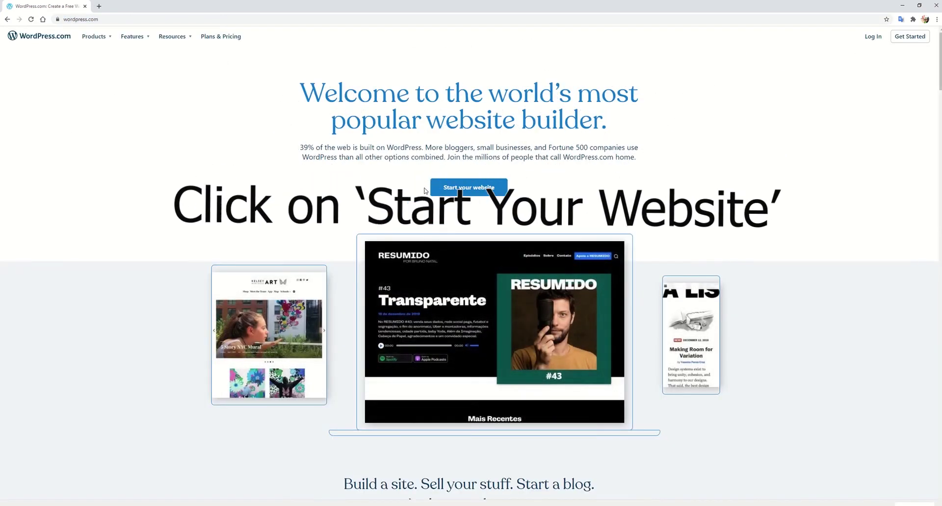
- Start a new website and fill in the account holder's email address on the sign-up form
left_click(476, 192)
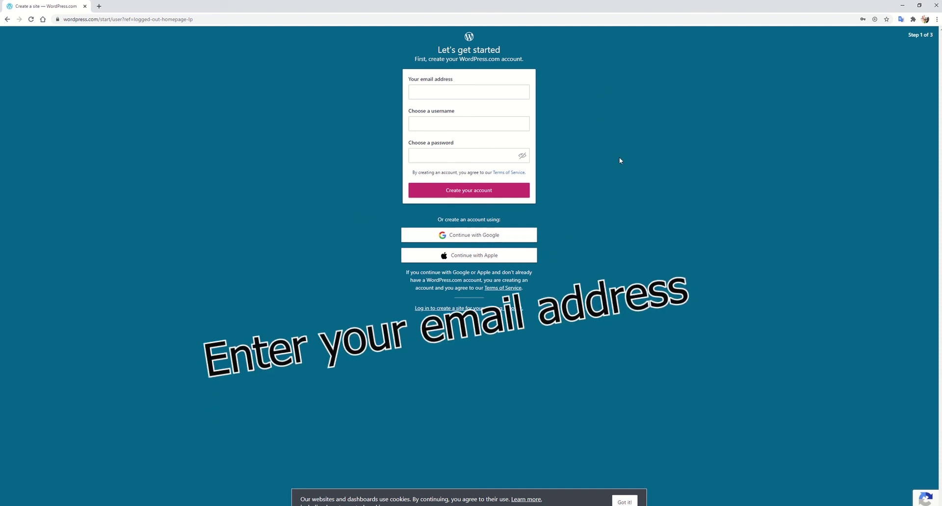
left_click(449, 96)
left_click(633, 104)
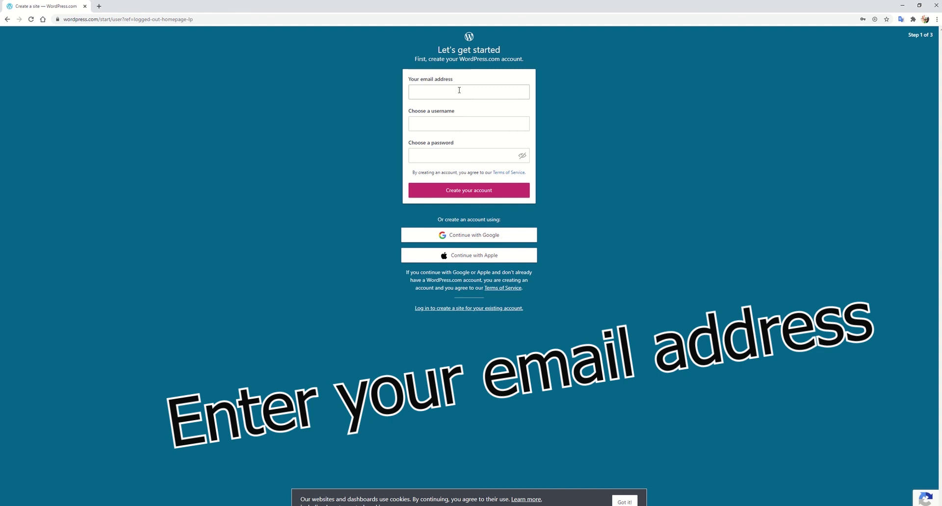
left_click(412, 93)
left_click(476, 120)
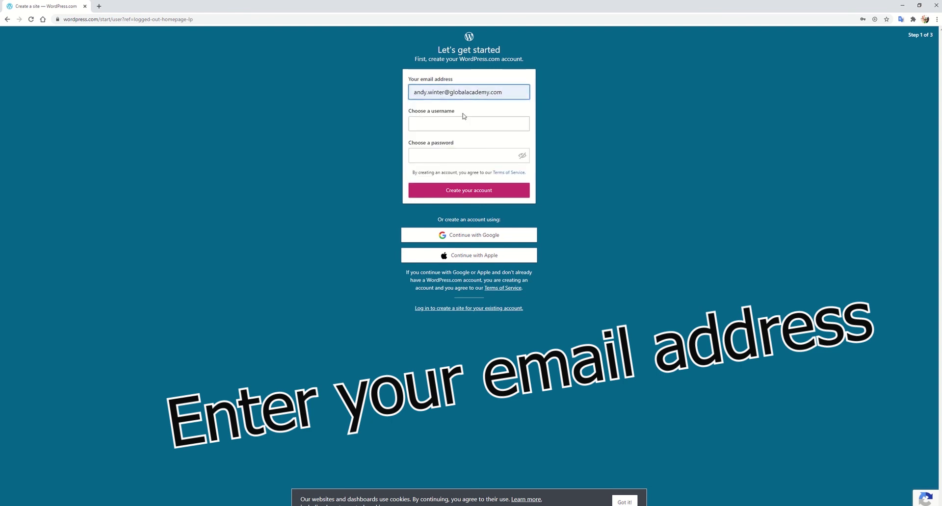
- Create the WordPress.com account by continuing with the Google account
left_click_drag(414, 92, 530, 94)
left_click(513, 96)
left_click(473, 236)
left_click_drag(479, 163, 209, 105)
left_click(139, 190)
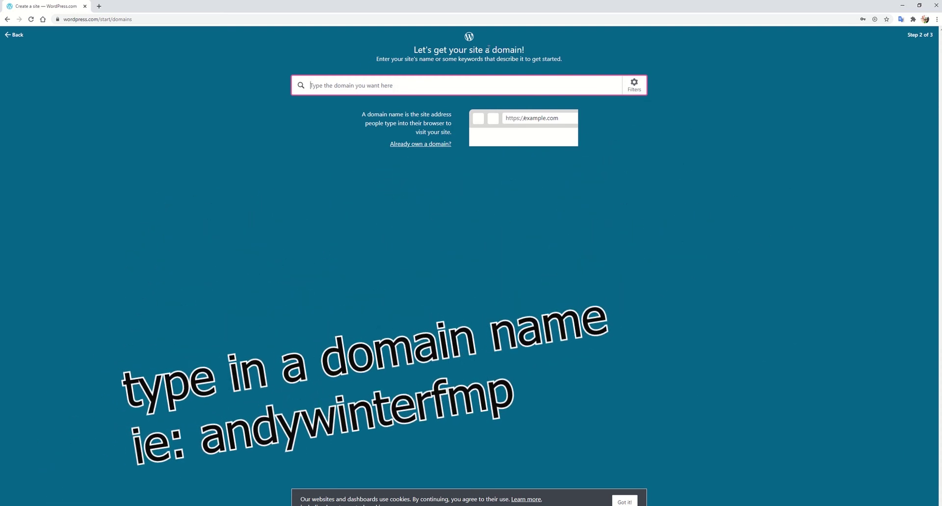
- Choose the free wordpress.com address made of the owner's full name plus "fmp", and start with a free site
type("andy")
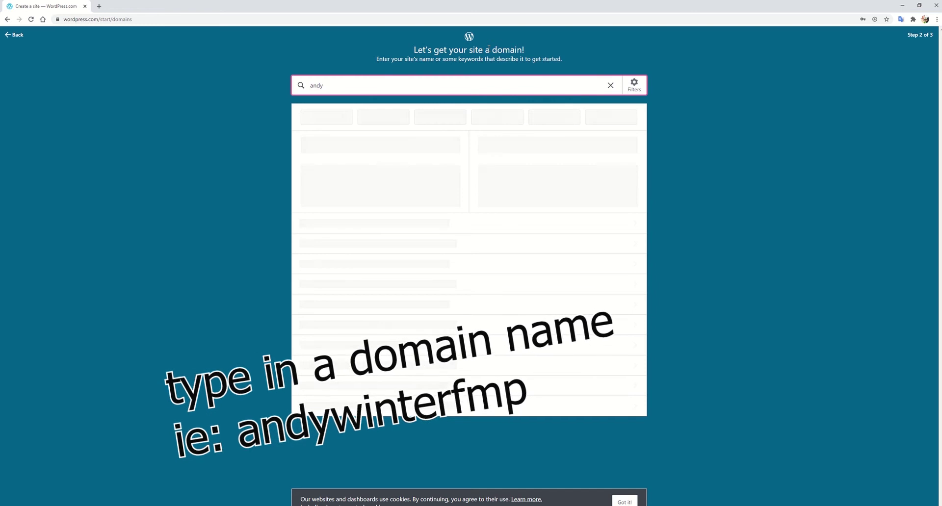
type("winterfmp")
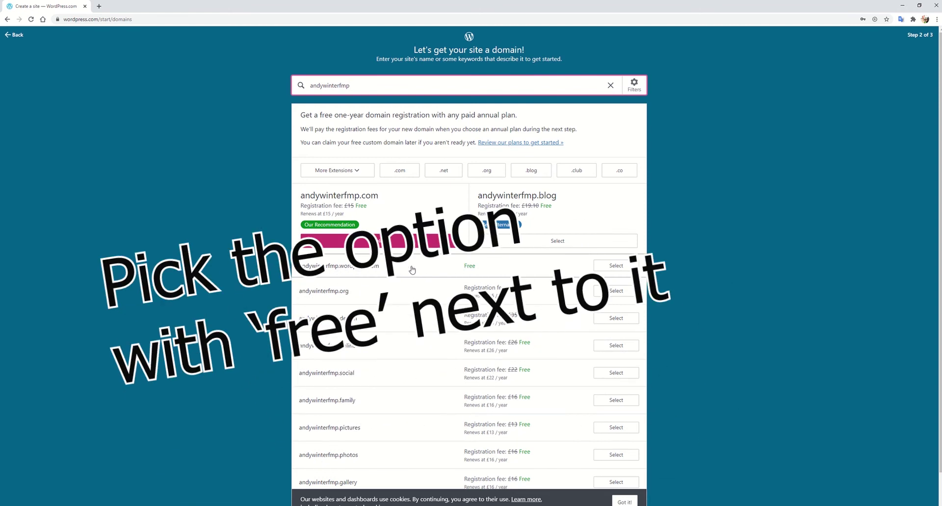
left_click(604, 269)
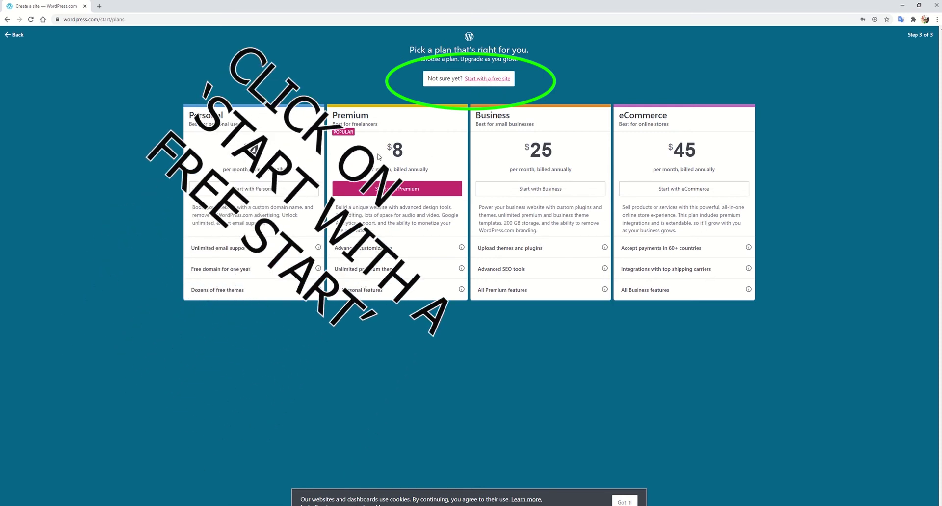
left_click(484, 80)
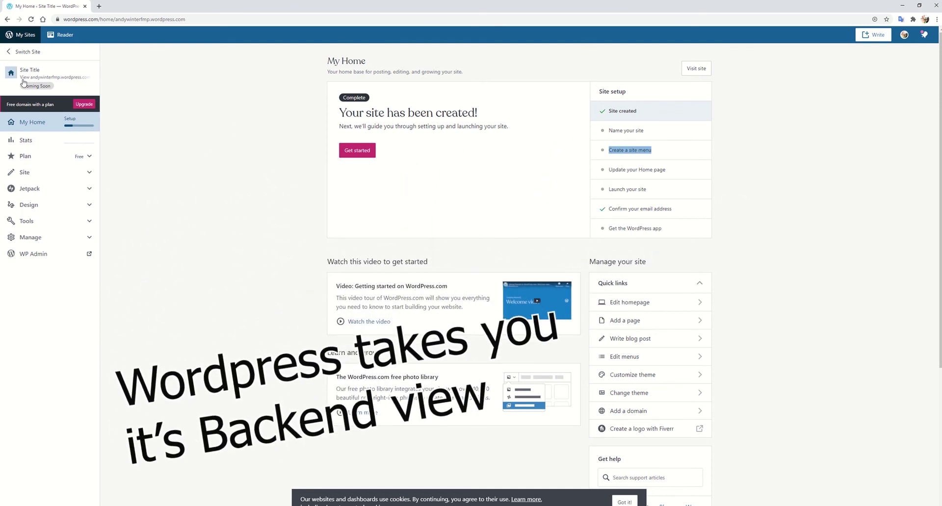
- Launch the new site, skipping the domain purchase and keeping the free wordpress.com address
left_click(58, 85)
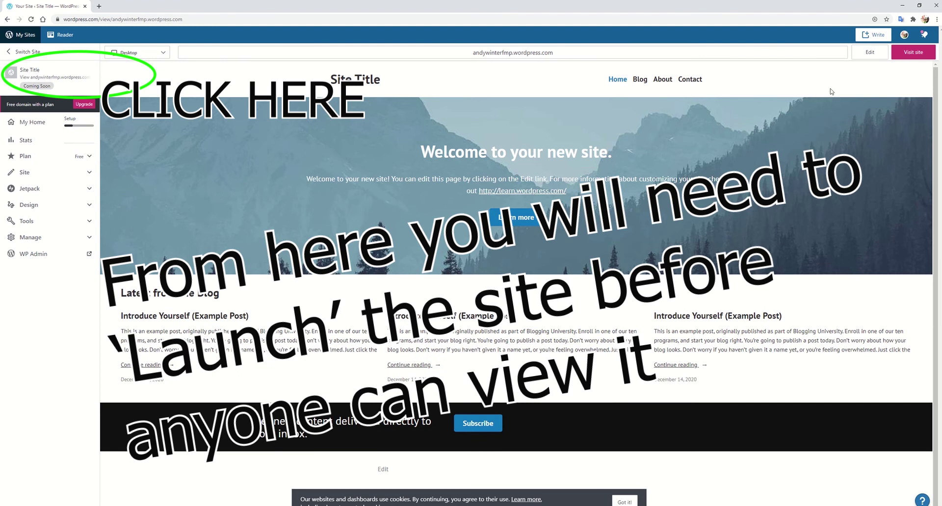
left_click(911, 57)
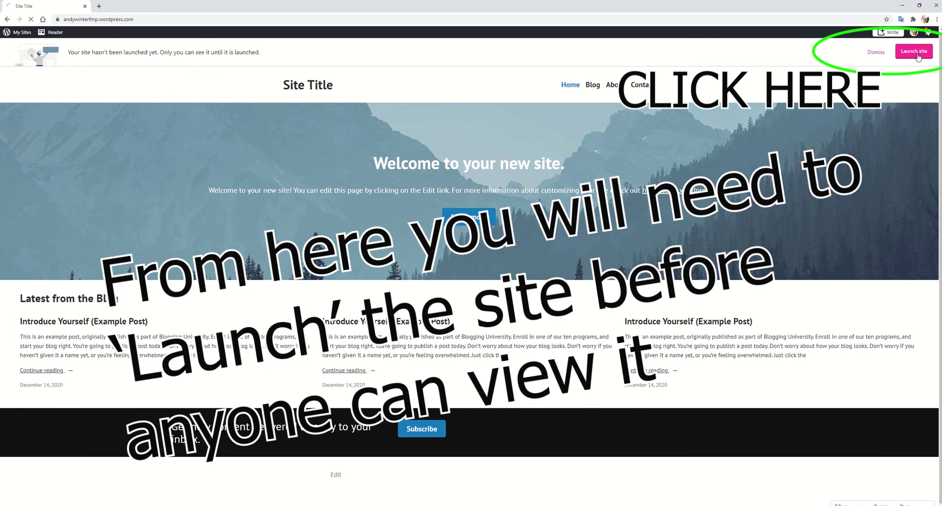
left_click(915, 53)
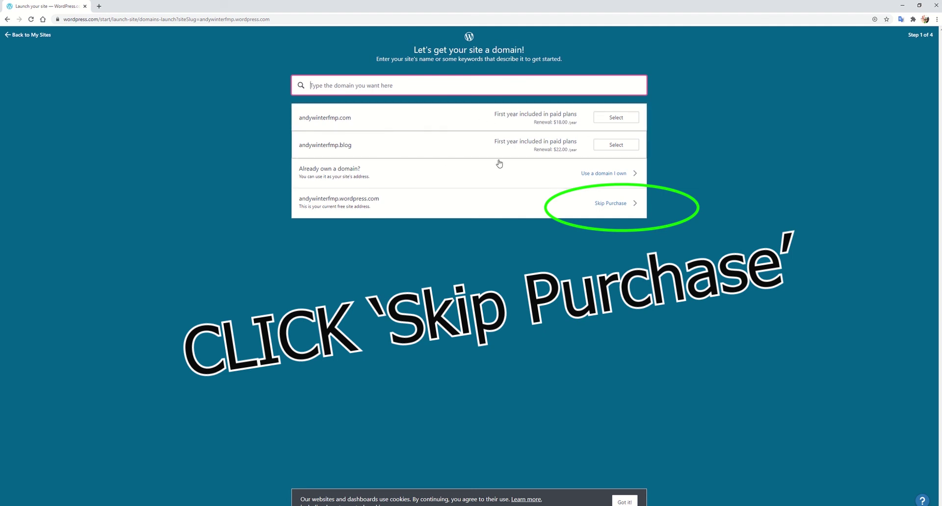
left_click(613, 206)
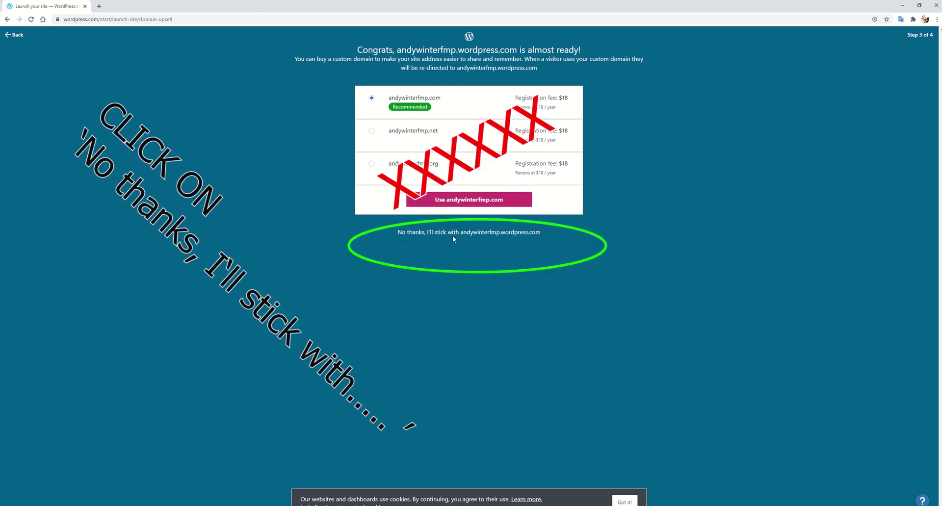
left_click(496, 233)
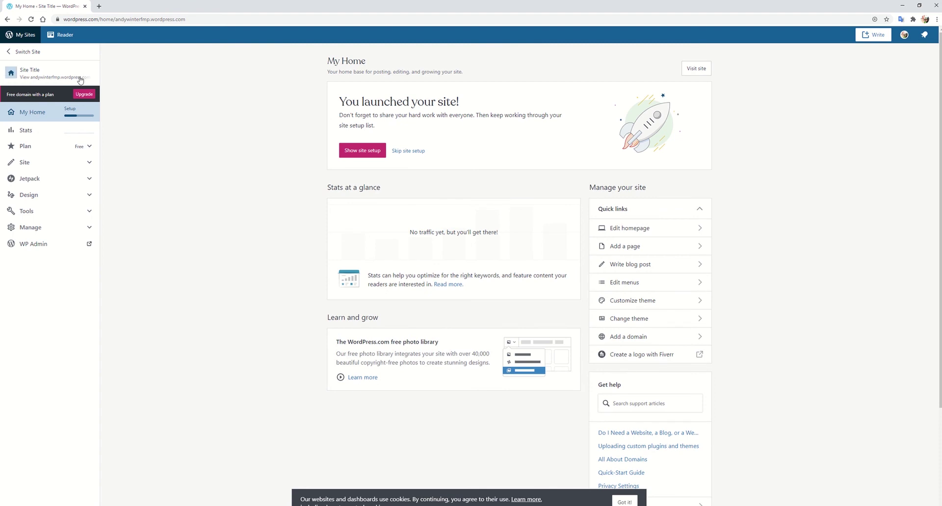
- Open the launched site's preview and copy its web address
left_click(11, 72)
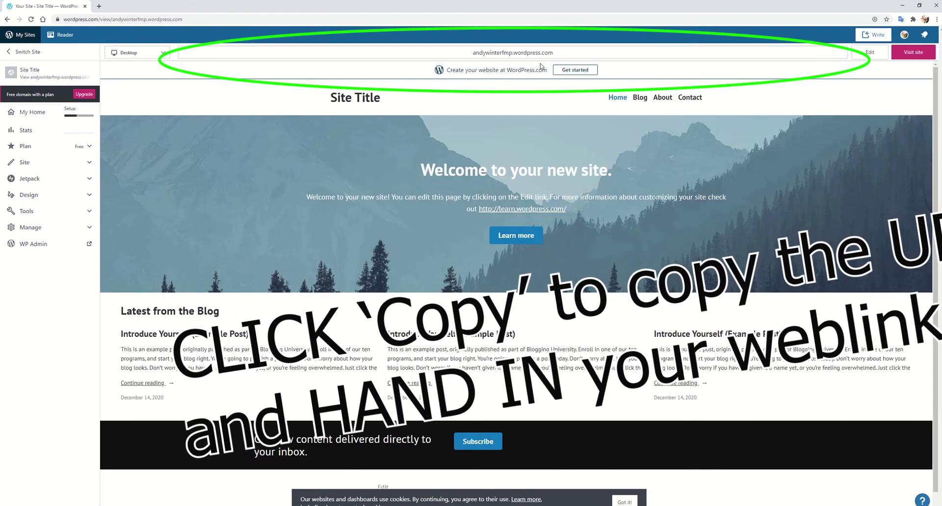
left_click(838, 53)
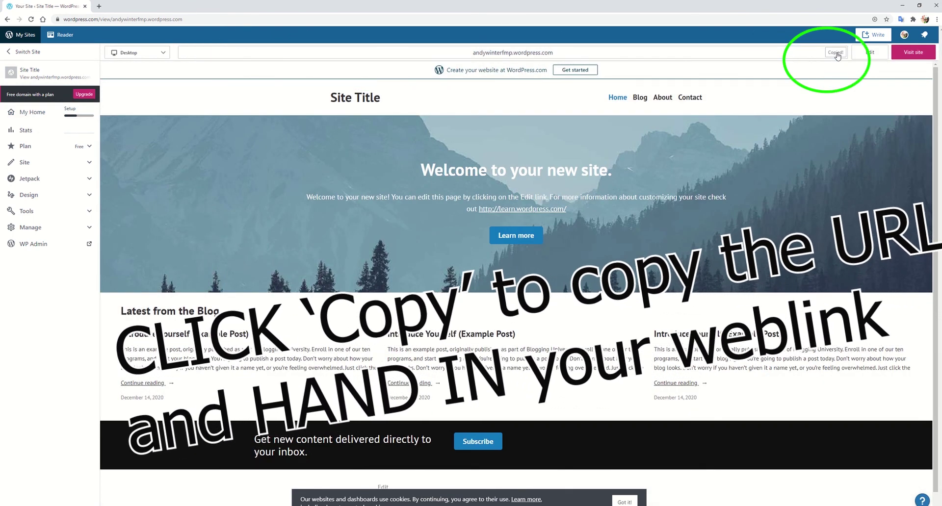
left_click_drag(557, 52, 445, 58)
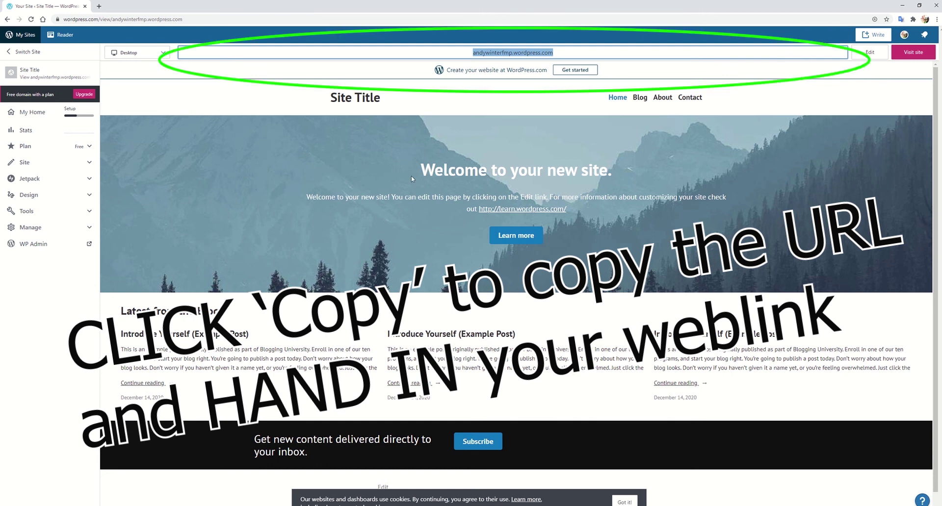
- Open the Customizer for the site's design
left_click(44, 195)
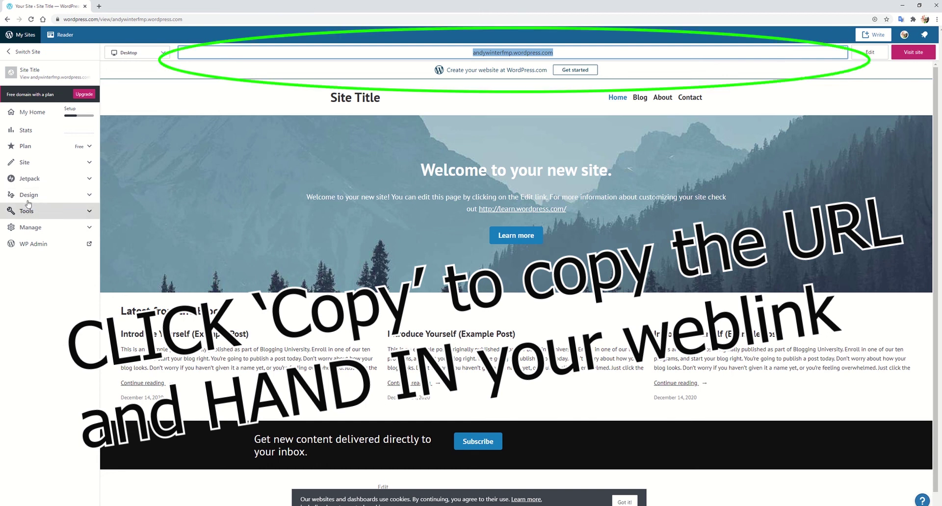
left_click(55, 210)
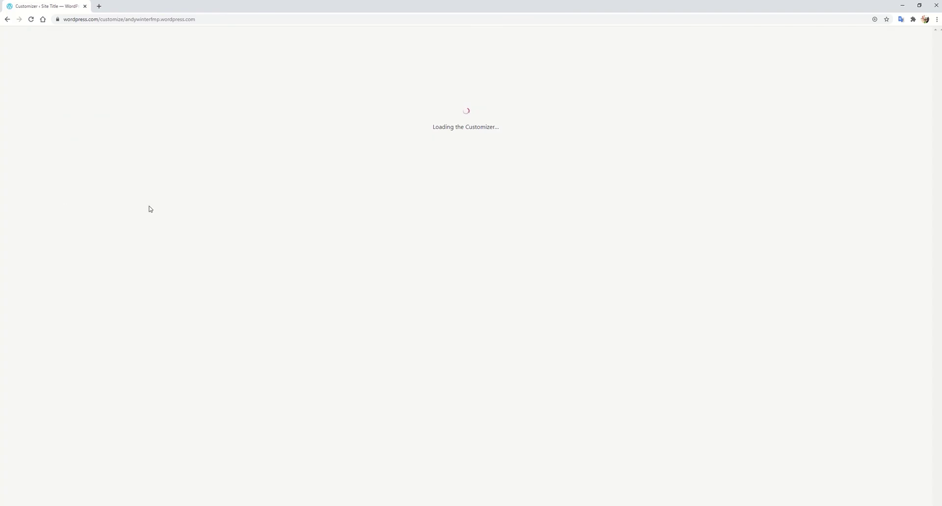